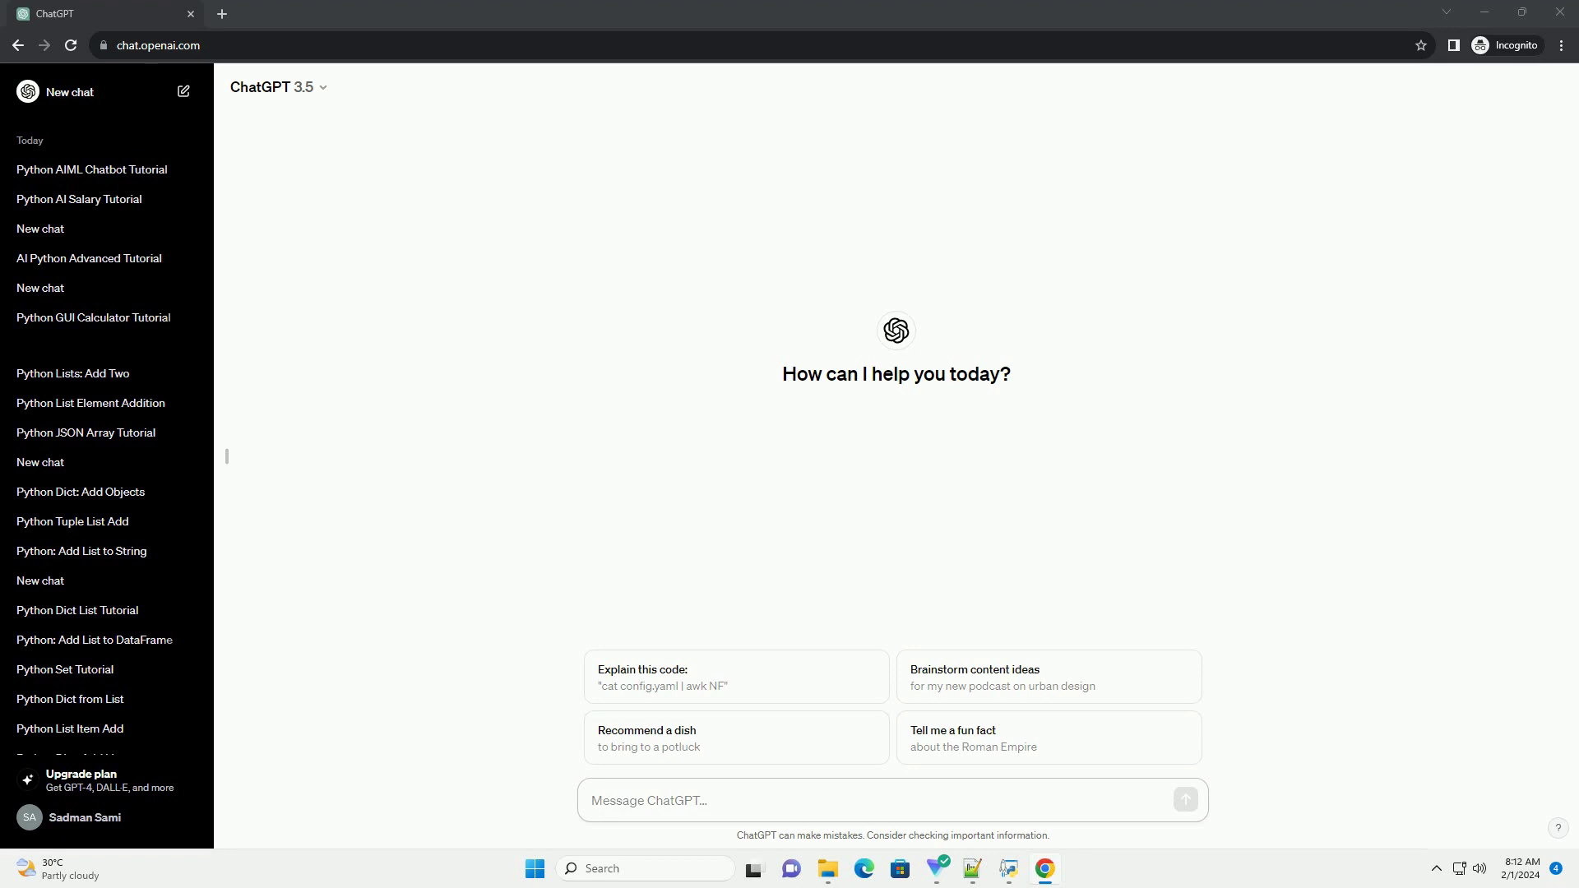
Paste the Python aiortc tutorial-with-code-examples prompt into ChatGPT and send it.
text(write an informative tutorial about python aiortc tutorial with code example)
key(Return)
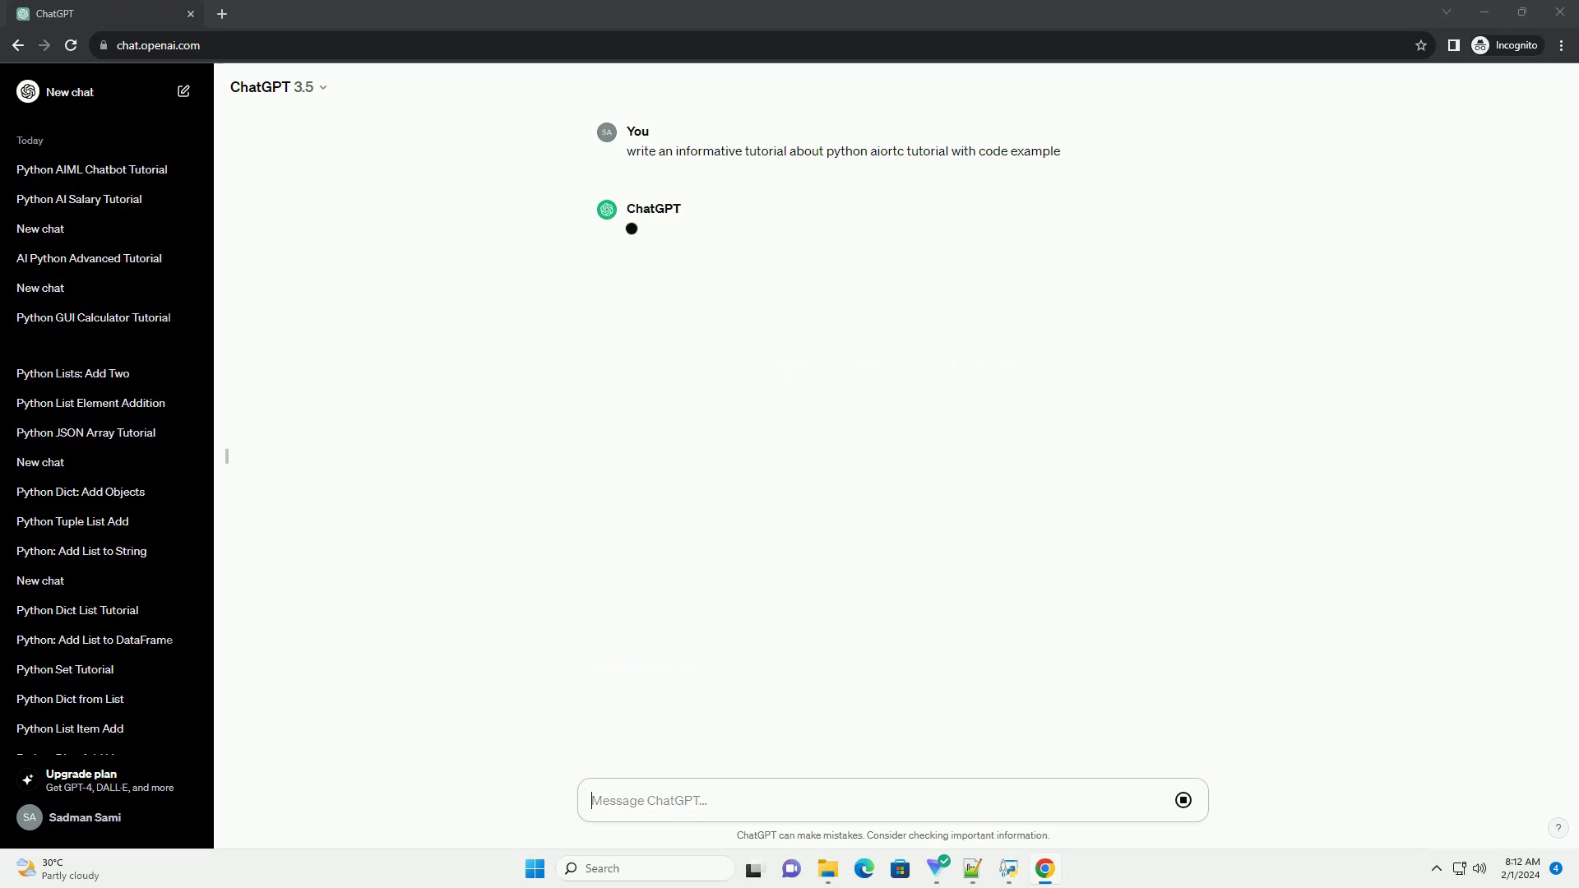